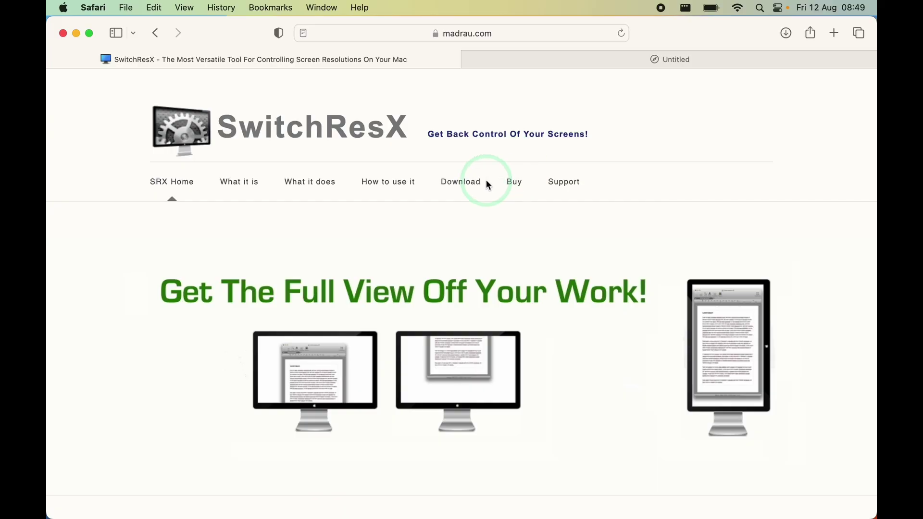
# Step: Download the latest SwitchResX installer from the madrau.com download page
pyautogui.click(482, 182)
pyautogui.scroll(-3, 482, 328)
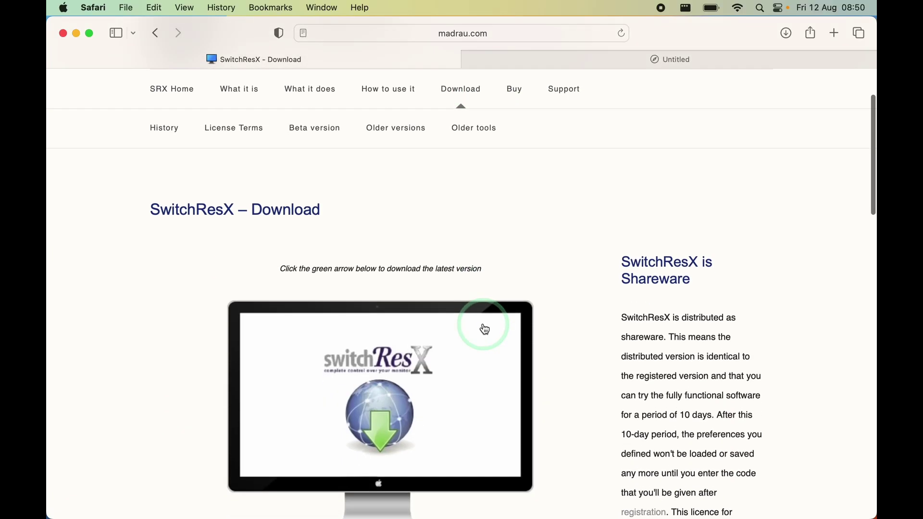
pyautogui.scroll(-2, 483, 328)
pyautogui.click(433, 286)
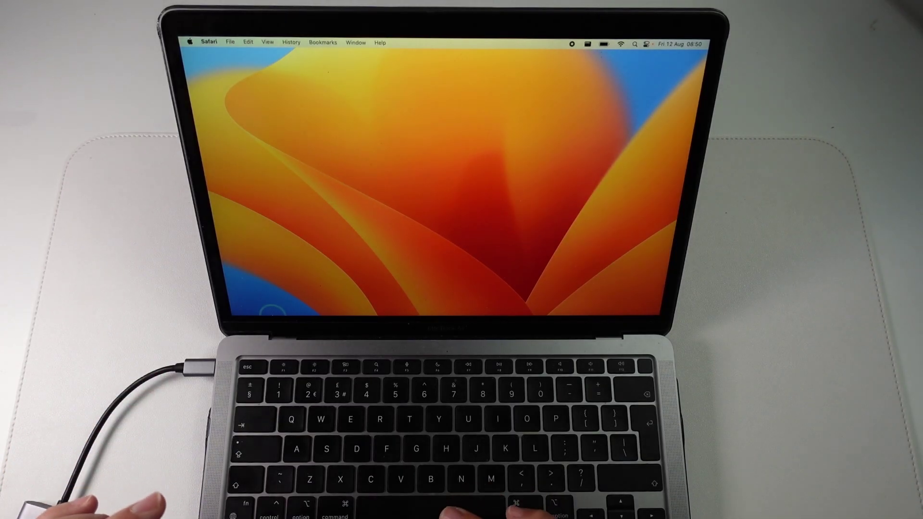
# Step: Launch SwitchResX Installer from Downloads and approve the Gatekeeper open prompt
pyautogui.click(250, 306)
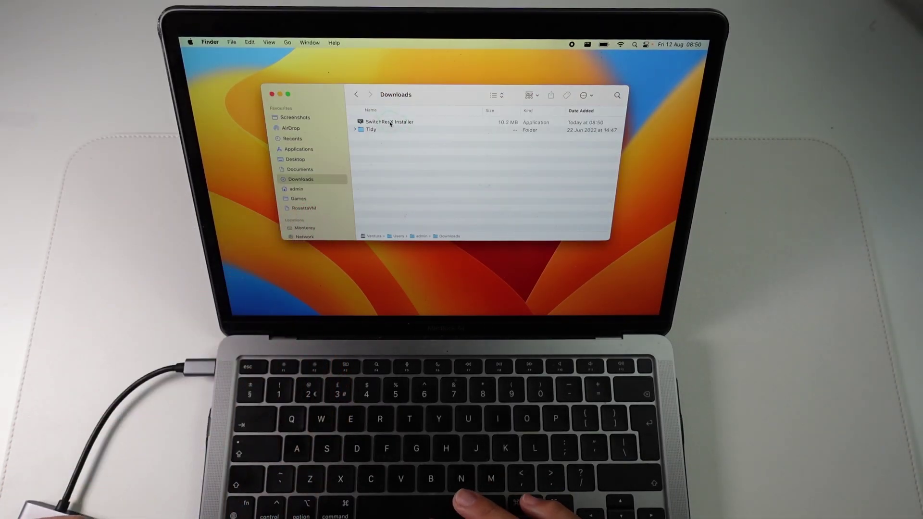
pyautogui.click(366, 135)
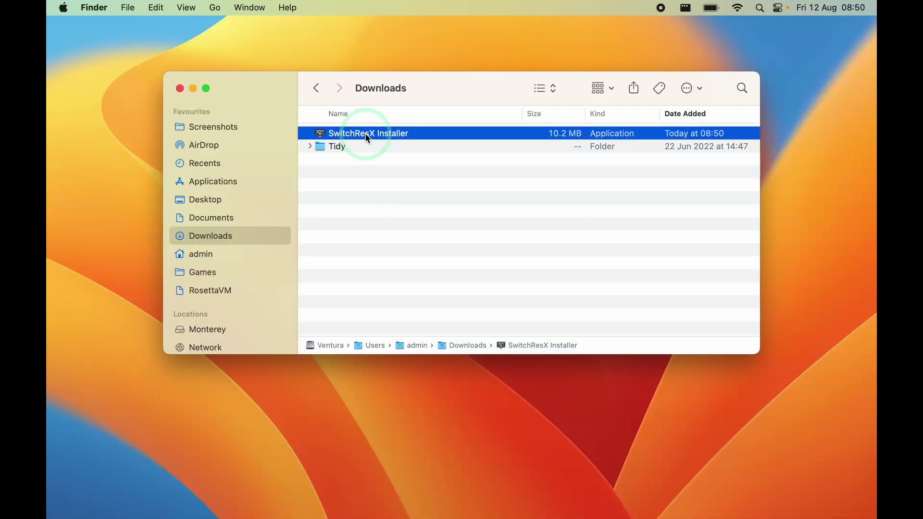
pyautogui.doubleClick(367, 137)
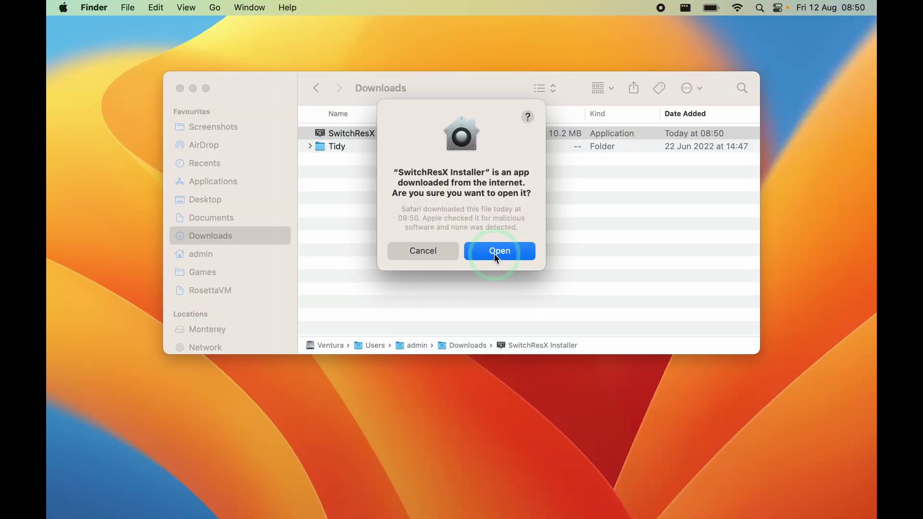
pyautogui.click(494, 254)
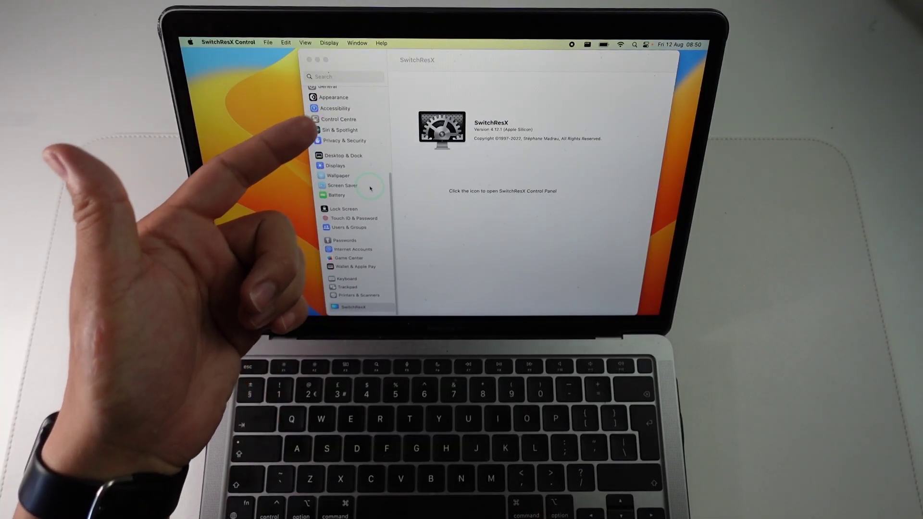
# Step: Reopen System Settings from the Apple menu and select the SwitchResX pane
pyautogui.click(366, 309)
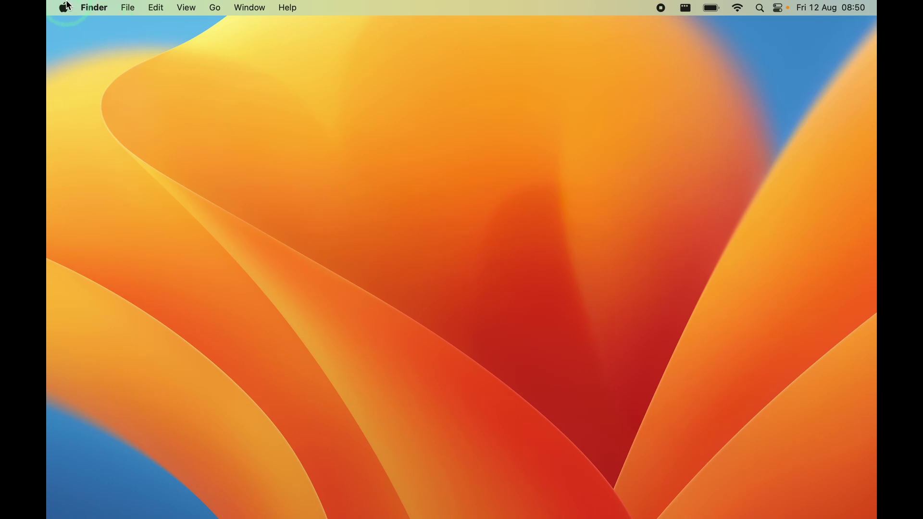
pyautogui.click(65, 8)
pyautogui.click(70, 46)
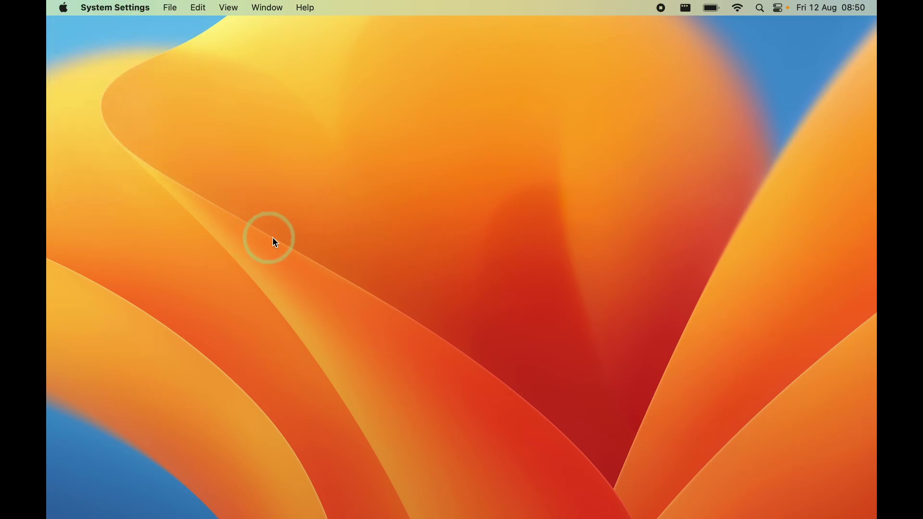
pyautogui.scroll(-5, 325, 251)
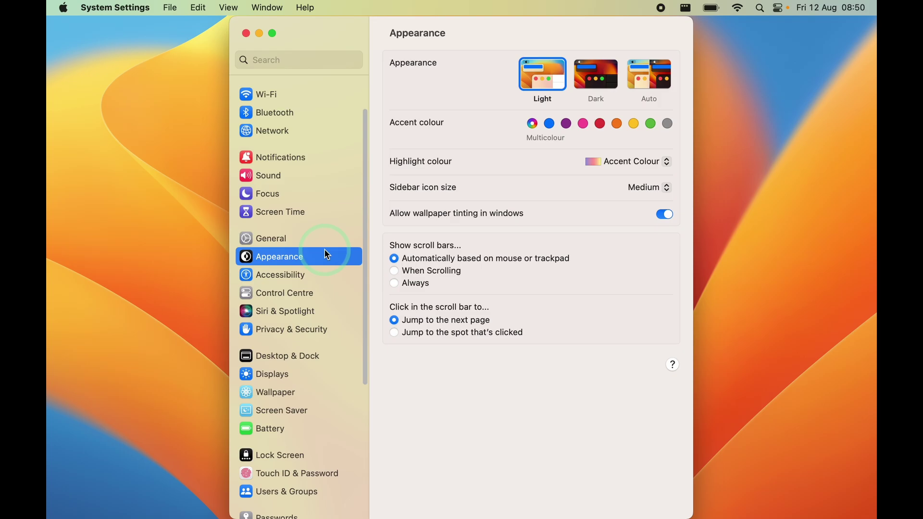
pyautogui.scroll(-2, 324, 254)
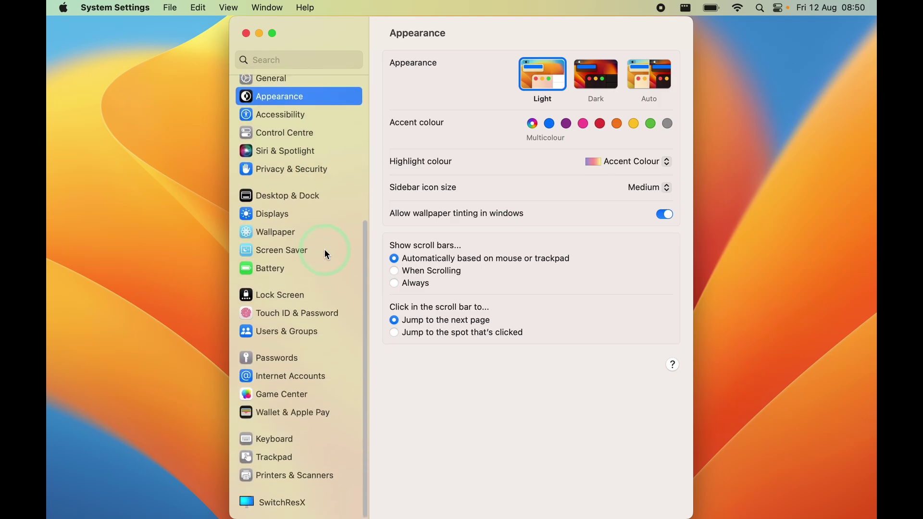
pyautogui.click(295, 504)
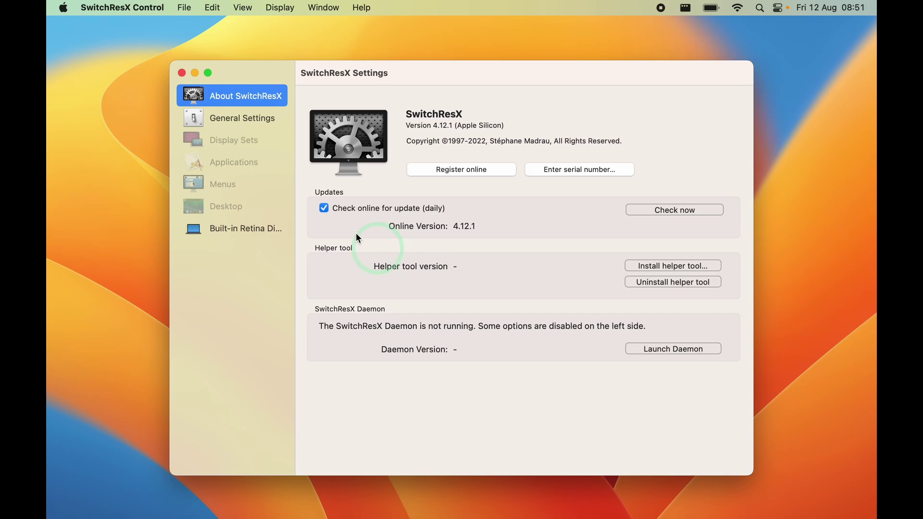
# Step: Select Built-in Retina Display to see its vendor, product and frequency ranges
pyautogui.click(258, 228)
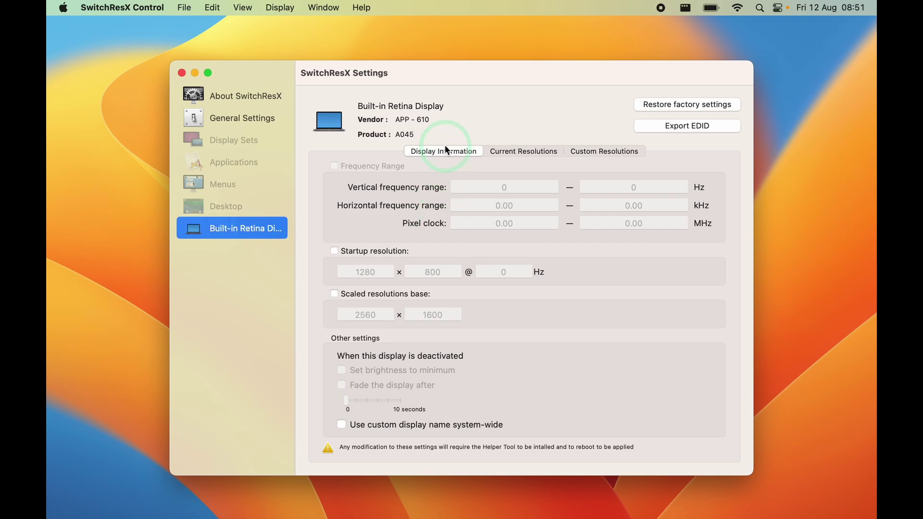
# Step: Inspect the 1280 × 800 and 1280 × 960 current resolutions, then show Custom Resolutions
pyautogui.click(516, 156)
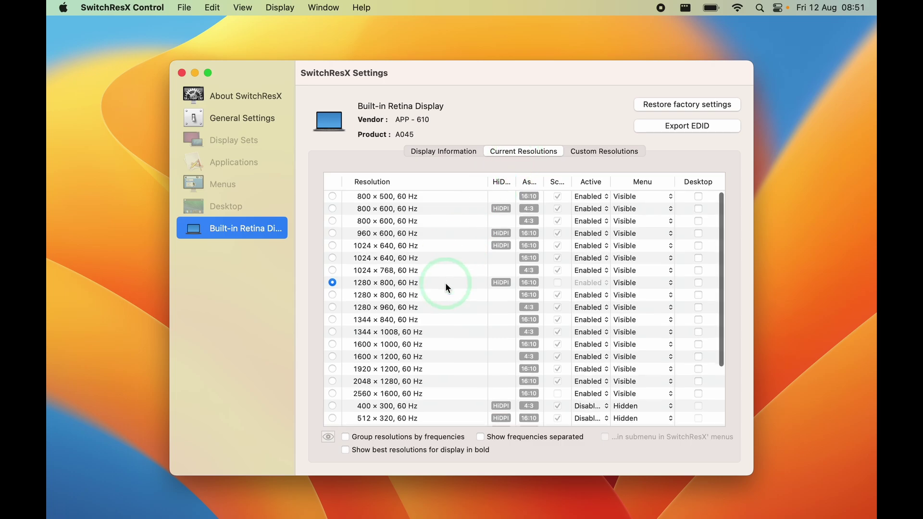
pyautogui.scroll(-2, 444, 283)
pyautogui.scroll(-3, 418, 329)
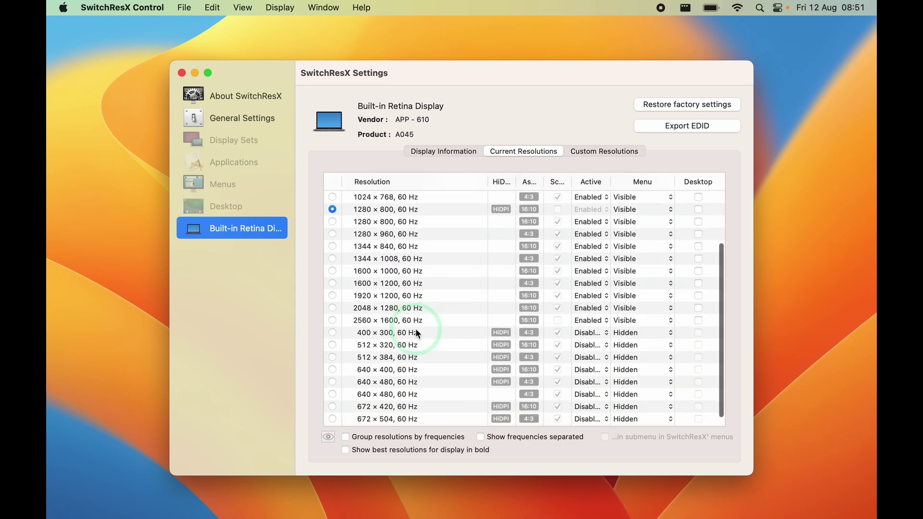
pyautogui.scroll(-1, 415, 329)
pyautogui.click(530, 209)
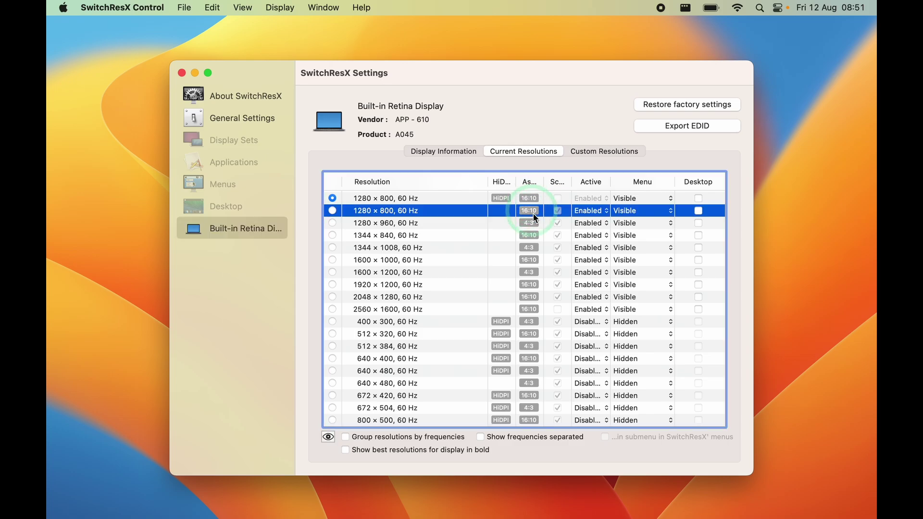
pyautogui.click(534, 223)
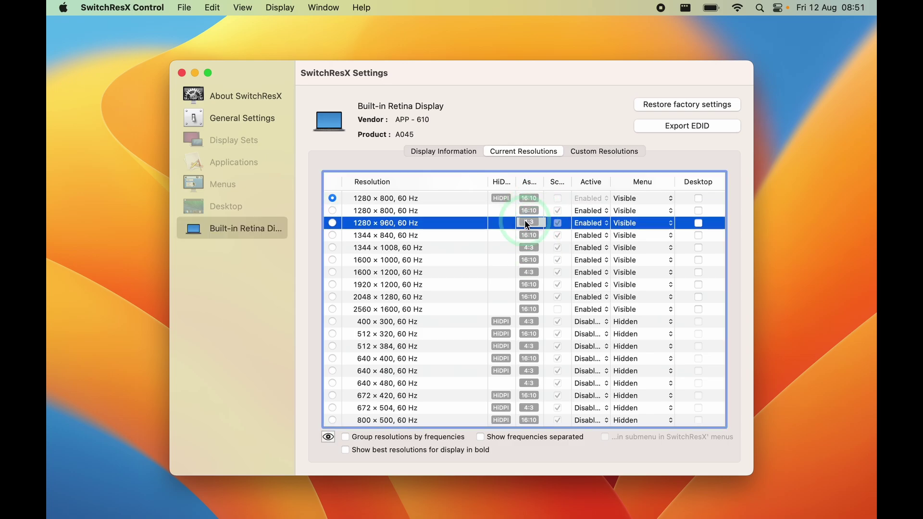
pyautogui.click(589, 155)
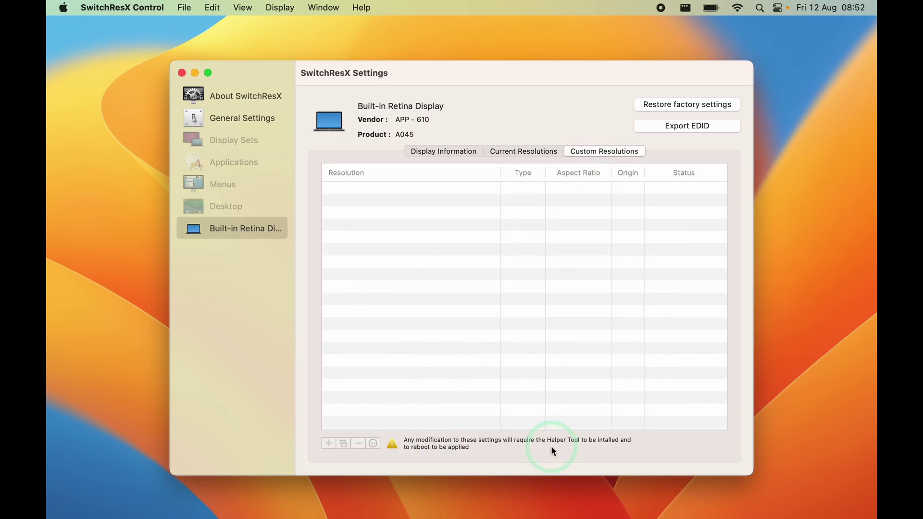
# Step: Install the 4.12.1 helper tool, dismiss the login notice, and reopen the display's custom resolutions
pyautogui.click(251, 124)
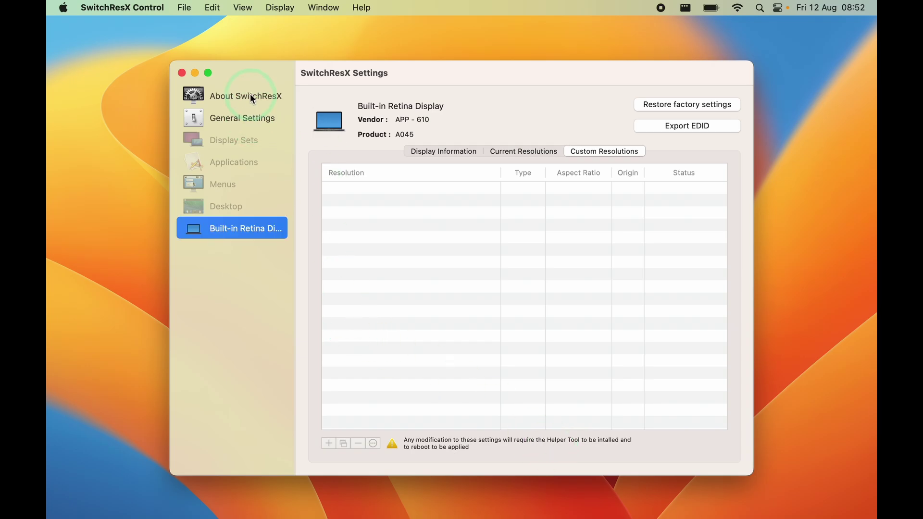
pyautogui.click(251, 98)
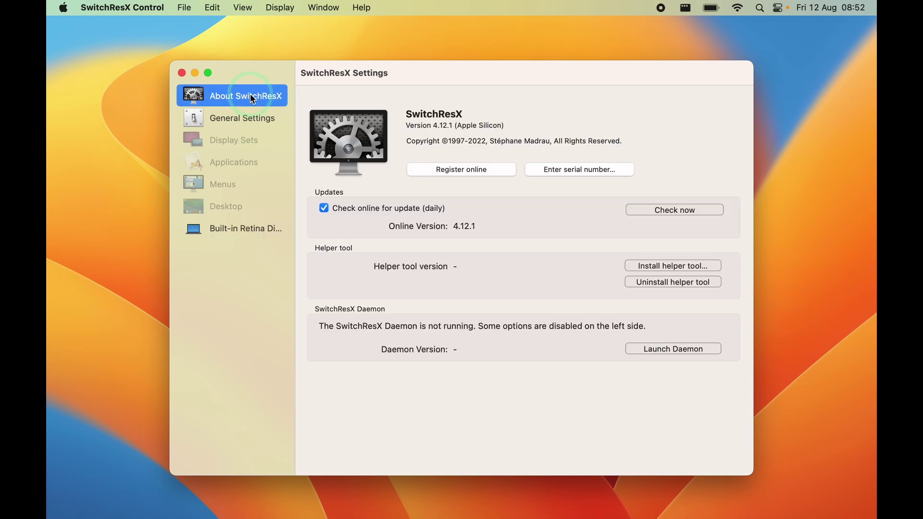
pyautogui.click(663, 266)
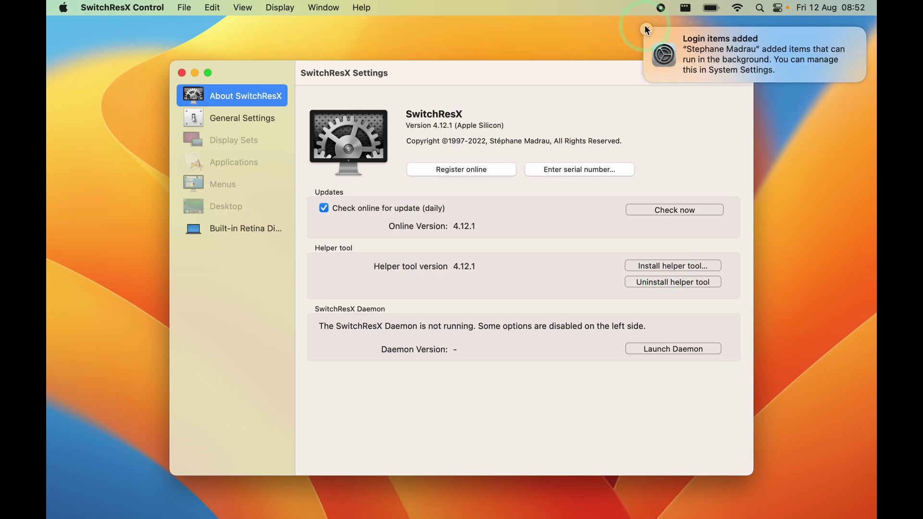
pyautogui.click(646, 29)
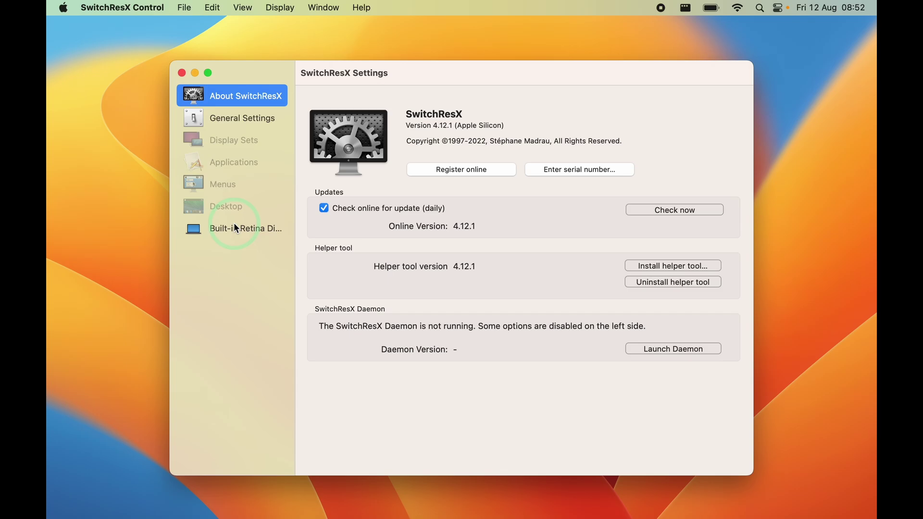
pyautogui.click(234, 224)
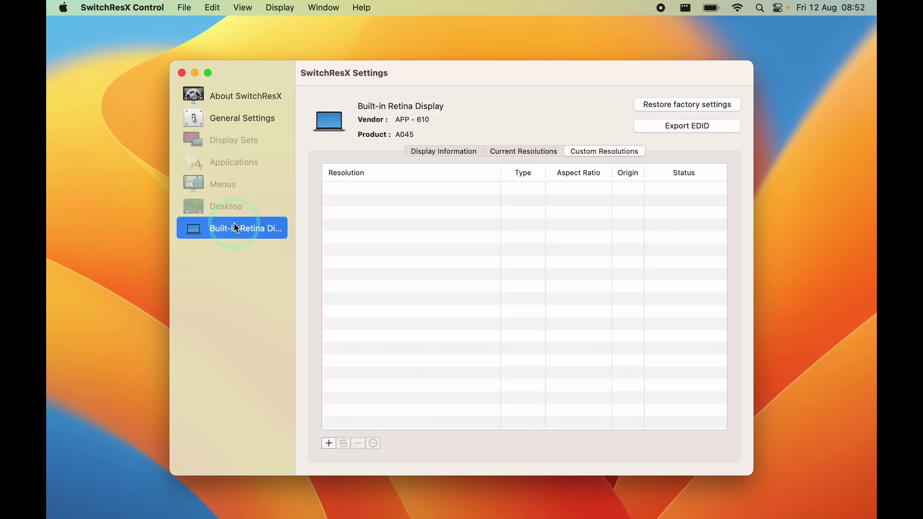
# Step: Add a scaled custom resolution of 1920 horizontal by 1080 vertical
pyautogui.click(330, 443)
pyautogui.write('1920')
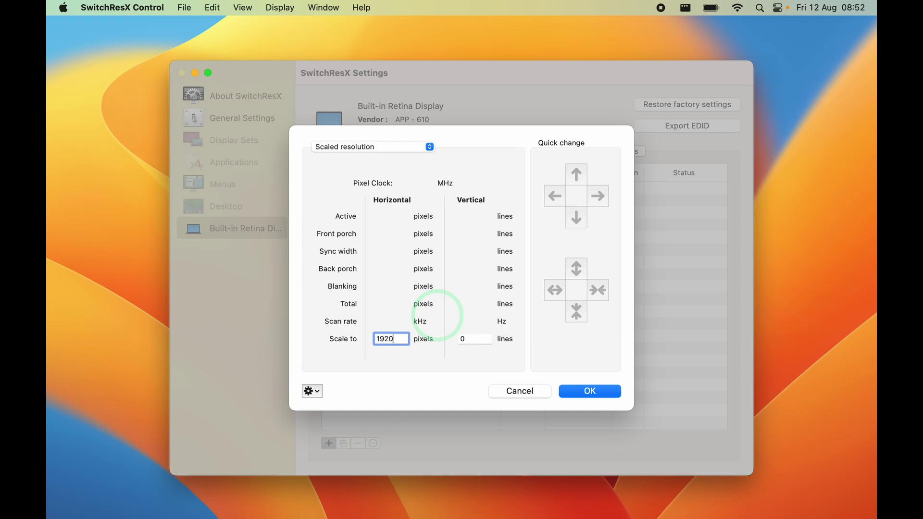
pyautogui.press('Tab')
pyautogui.write('1')
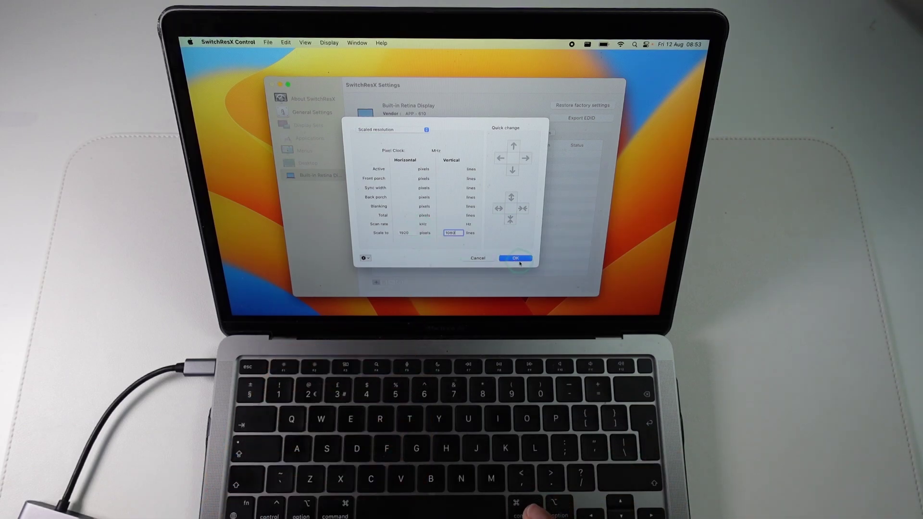
pyautogui.click(516, 258)
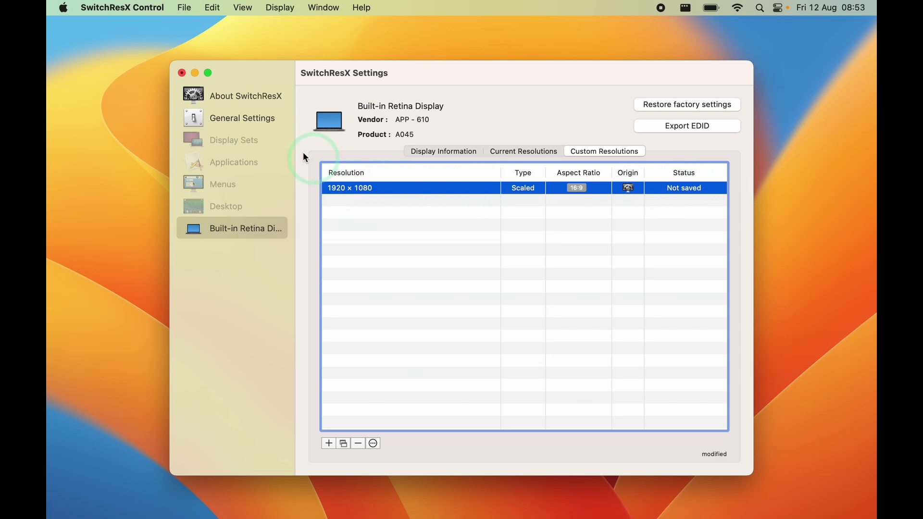
# Step: Quit SwitchResX Control, choosing Save at the save-before-quitting prompt
pyautogui.click(181, 72)
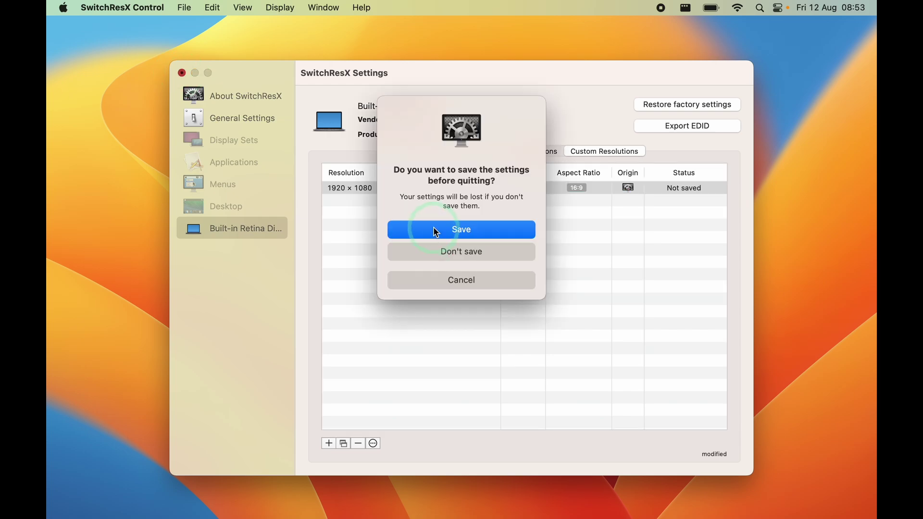
pyautogui.click(435, 232)
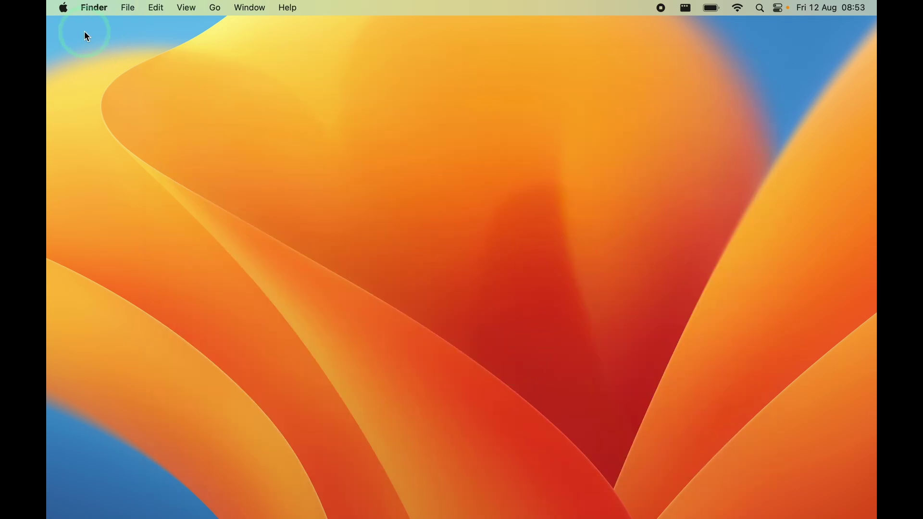
# Step: Restart the Mac from the Apple menu, then open System Settings after login
pyautogui.click(57, 5)
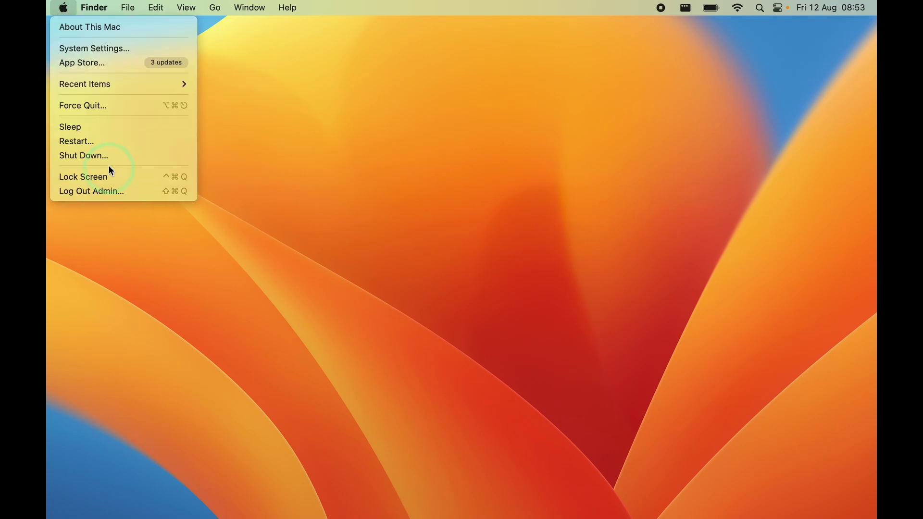
pyautogui.click(109, 141)
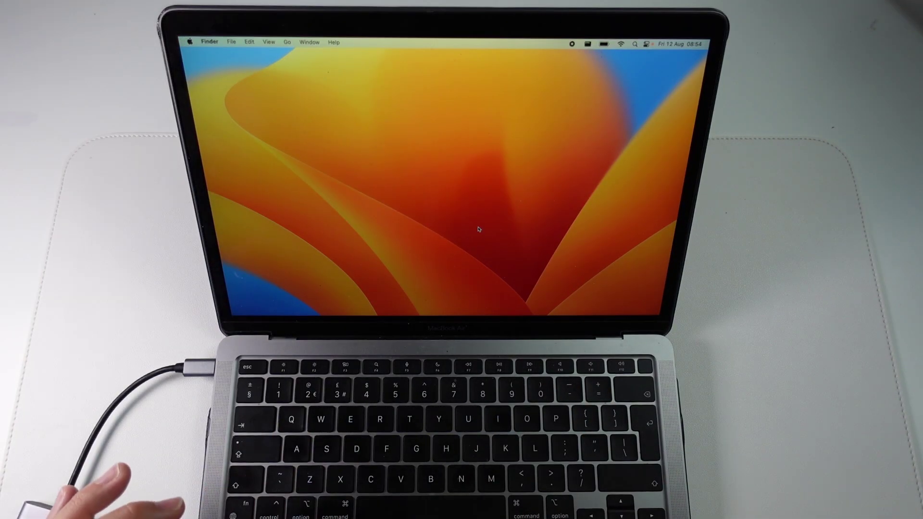
pyautogui.click(190, 41)
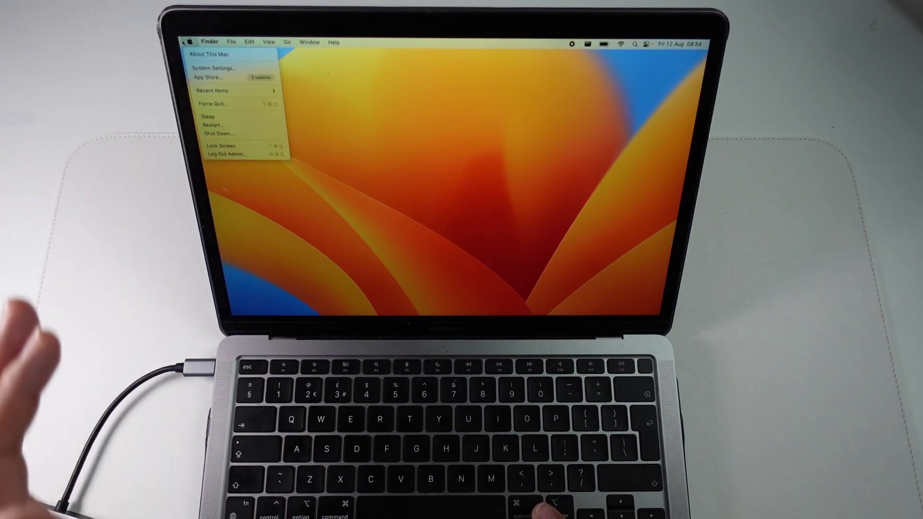
pyautogui.click(196, 68)
pyautogui.scroll(-2, 283, 510)
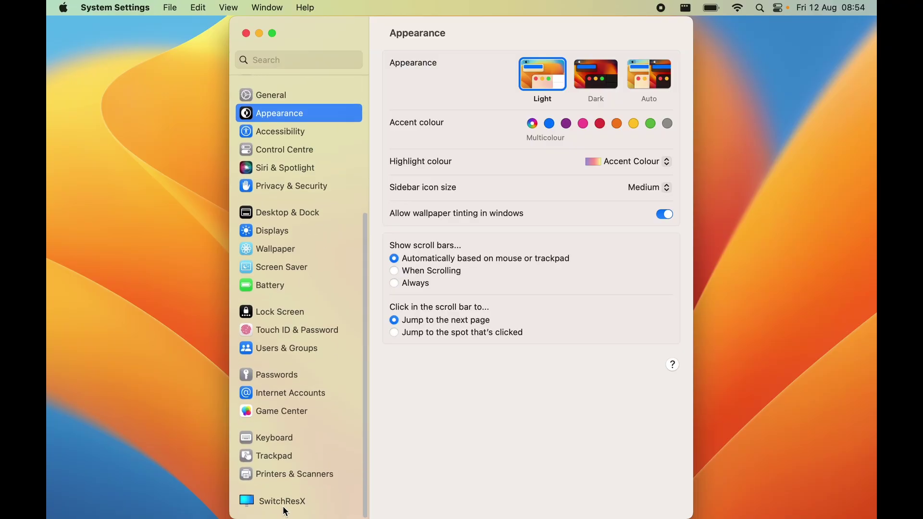
# Step: Open SwitchResX and select the Retina display's Active 1920 × 1080 custom resolution
pyautogui.click(283, 503)
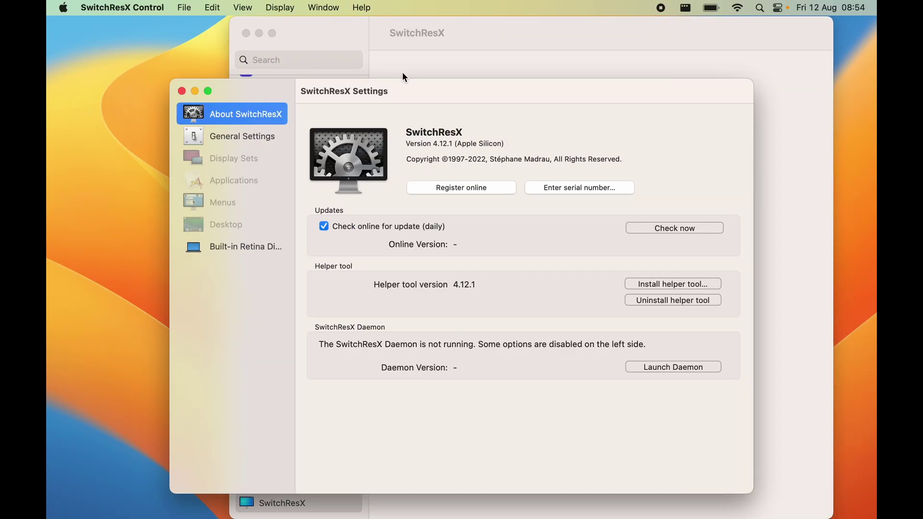
pyautogui.click(245, 33)
pyautogui.click(217, 245)
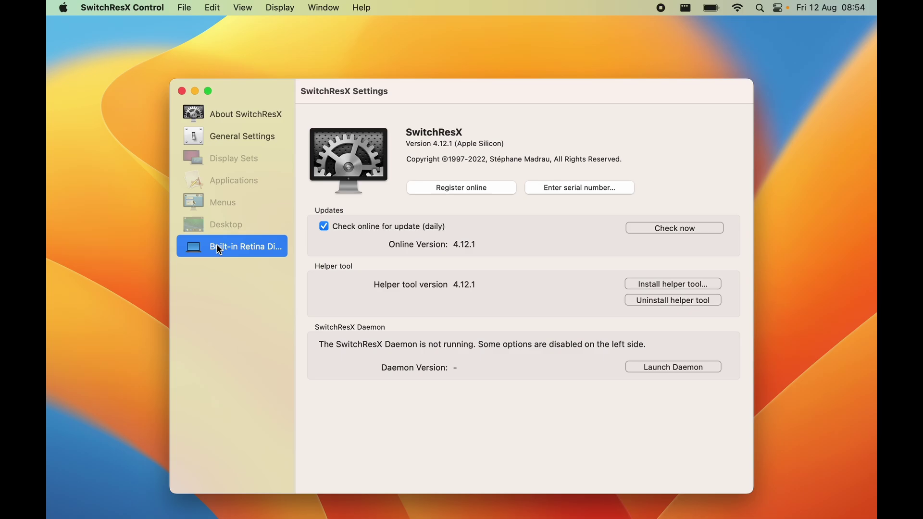
pyautogui.click(616, 164)
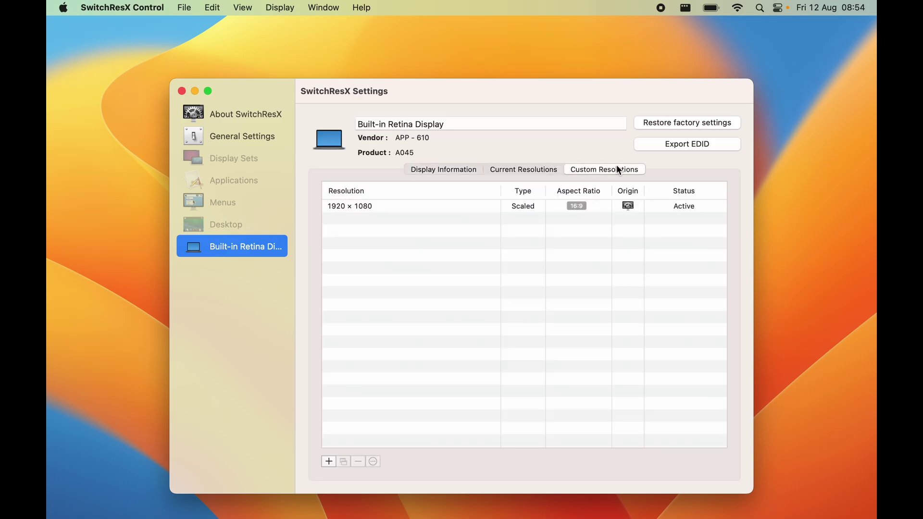
pyautogui.click(483, 207)
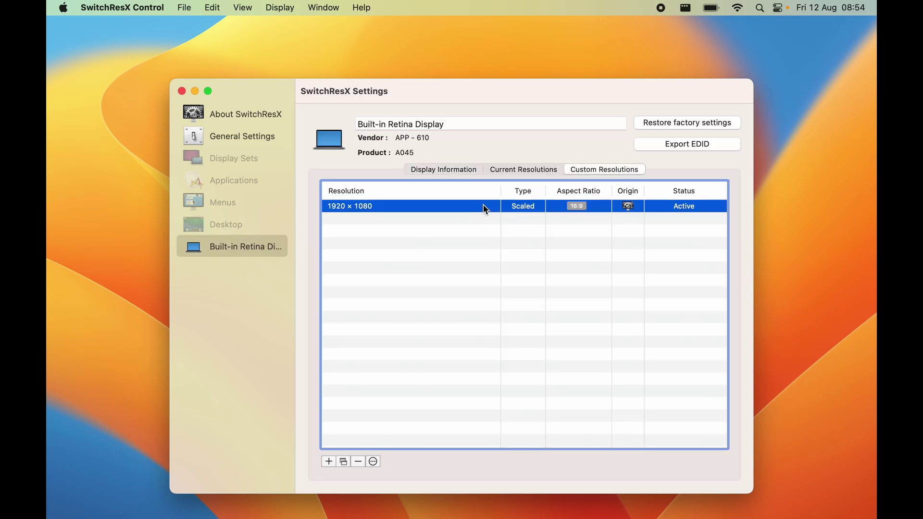
# Step: Make 1920 × 1080 at 60 Hz the Retina display's resolution and confirm it's Active in the custom list
pyautogui.click(502, 166)
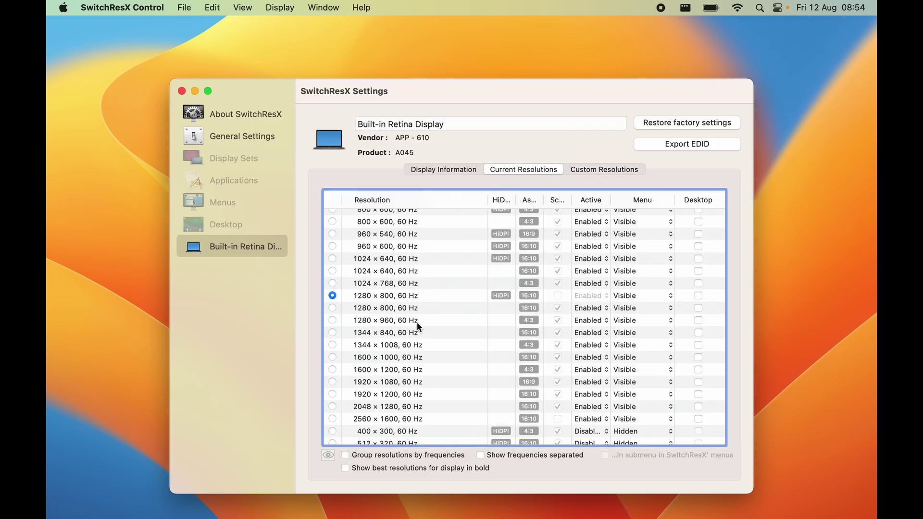
pyautogui.scroll(-1, 406, 358)
pyautogui.scroll(-4, 405, 358)
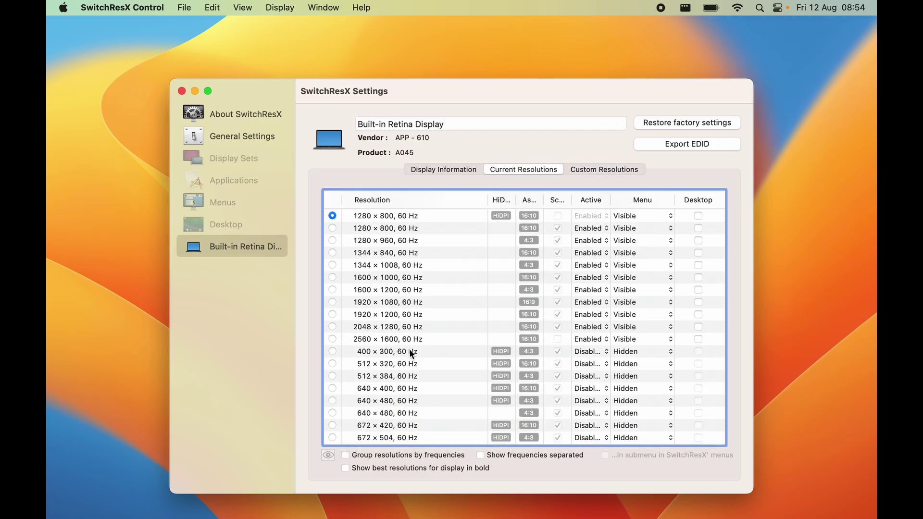
pyautogui.click(437, 296)
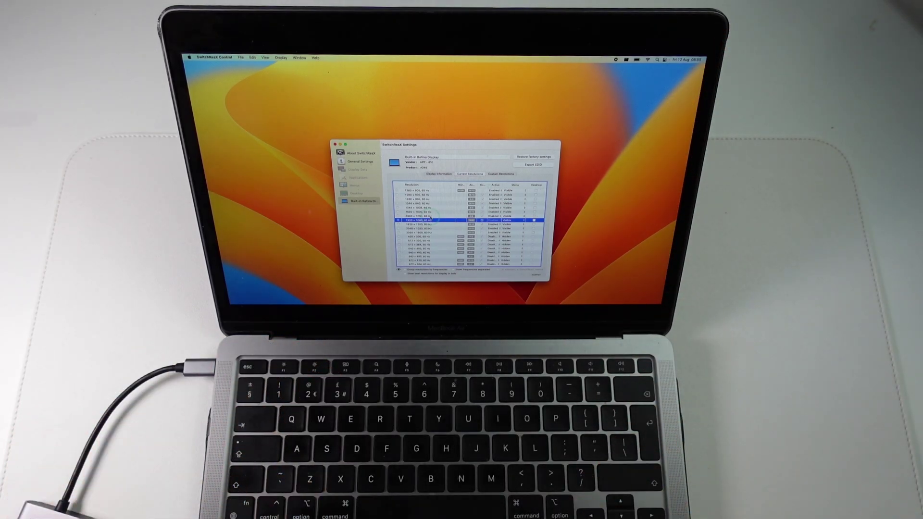
pyautogui.click(501, 173)
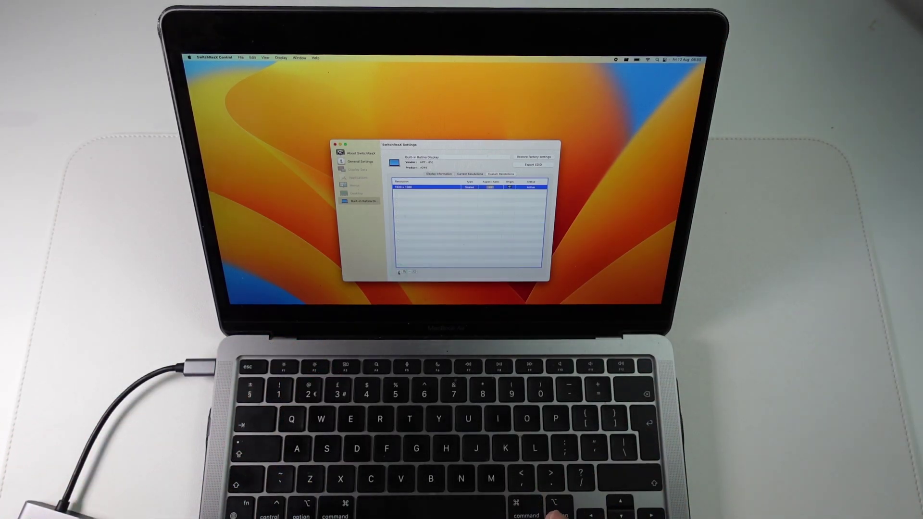